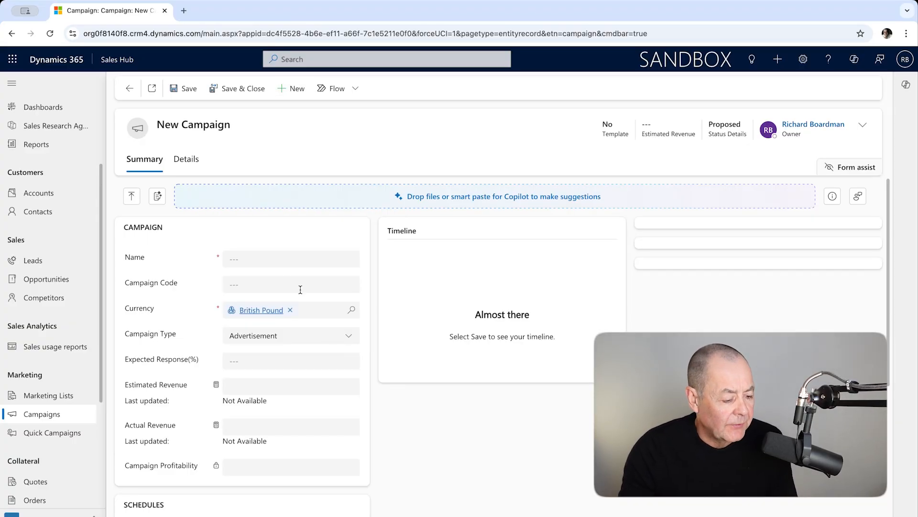
Name the new campaign "Test Planning"
click(263, 261)
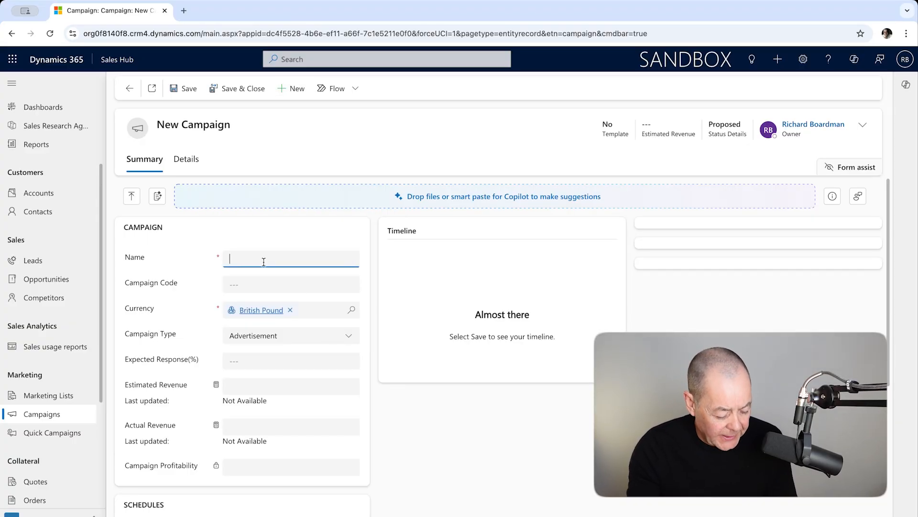
text(Test )
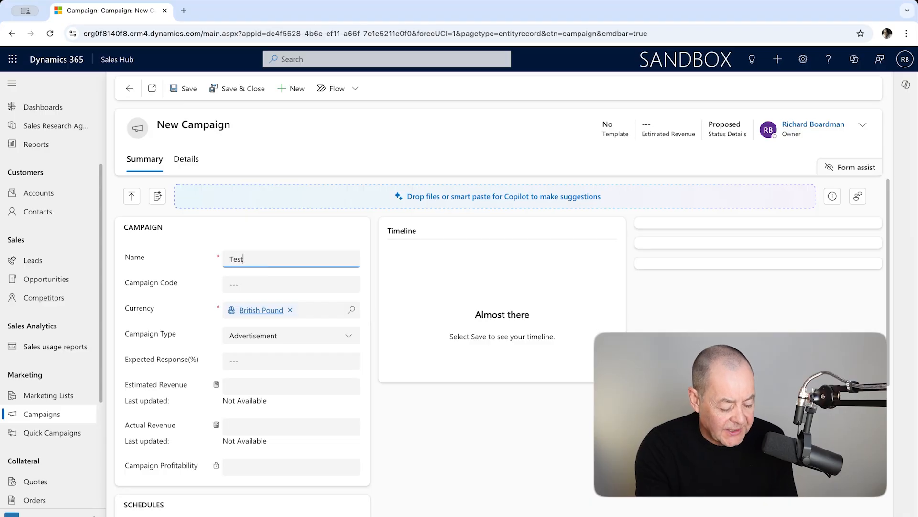
text(Plannn)
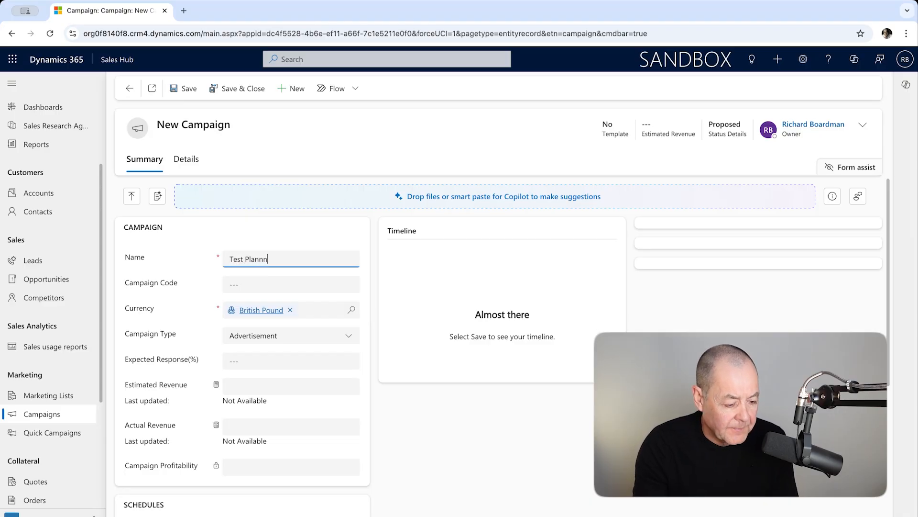
text(ing)
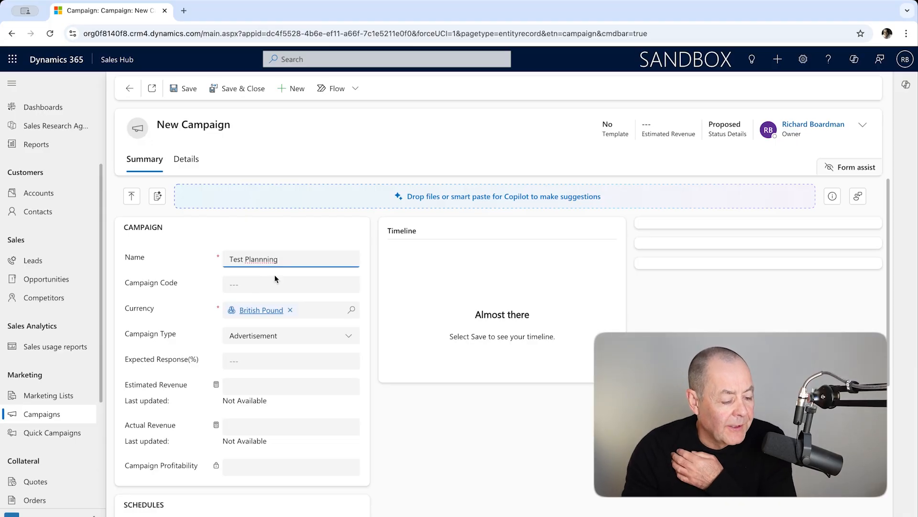
click(262, 260)
key(BackSpace)
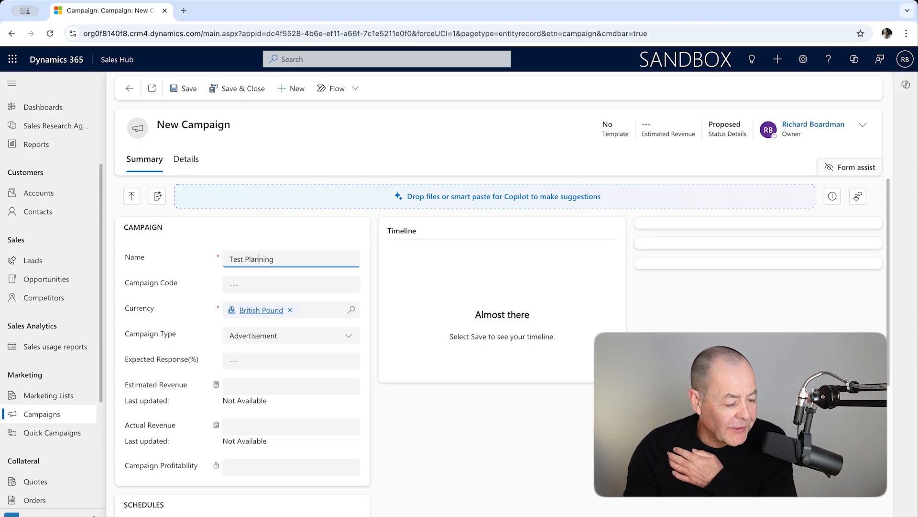
click(275, 278)
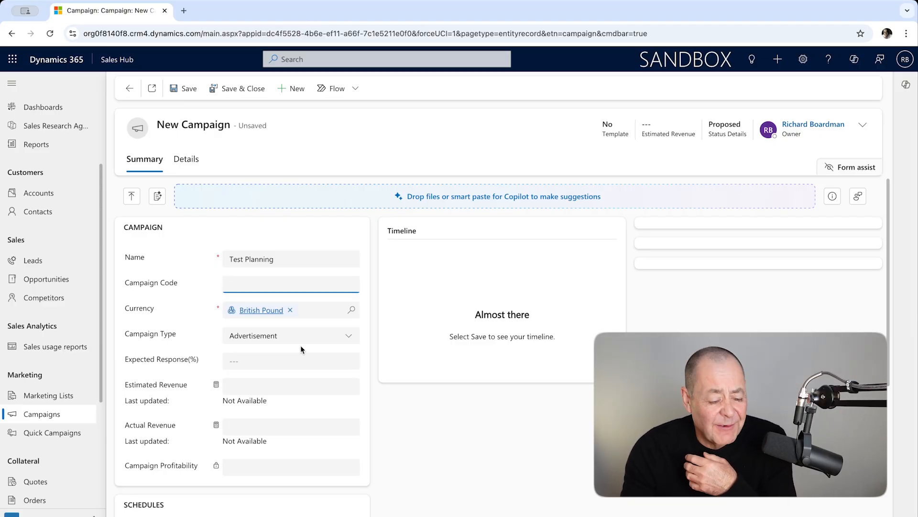
Set the campaign type to Event, review the schedule and offer fields, and save the campaign
click(331, 338)
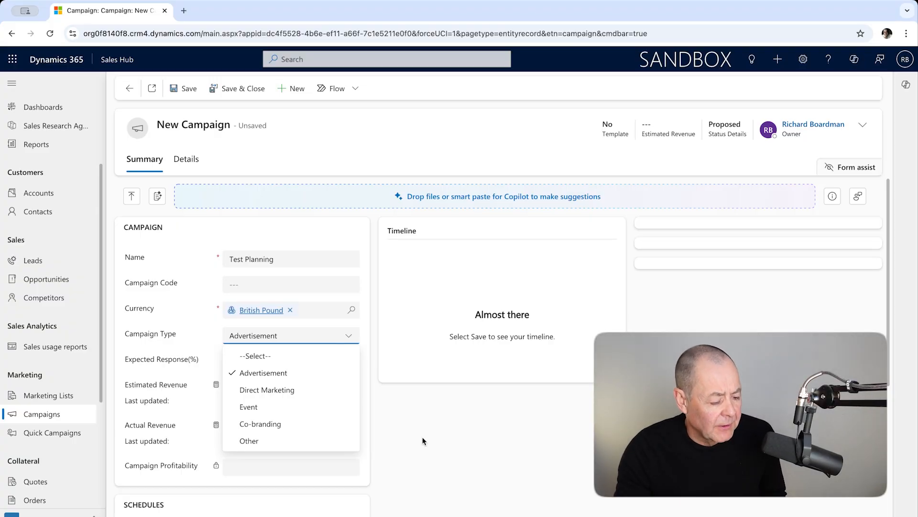
click(278, 409)
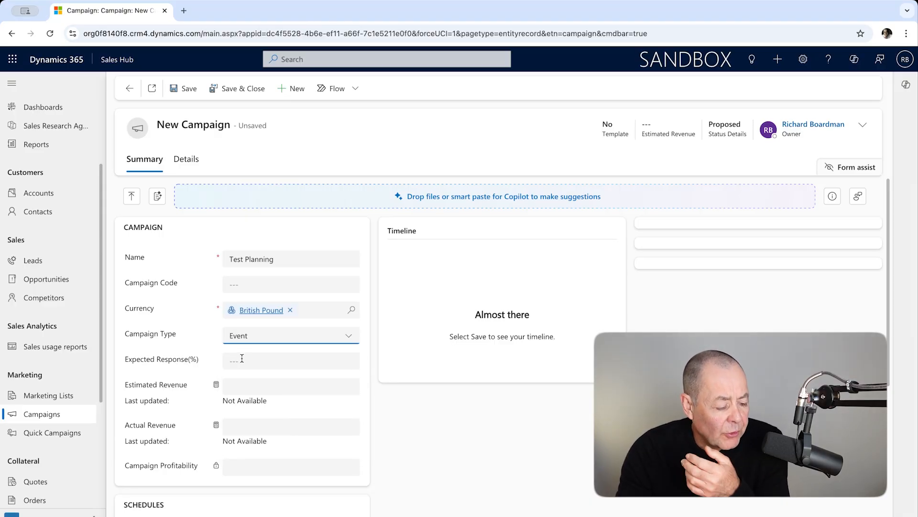
scroll(242, 356, down, 3)
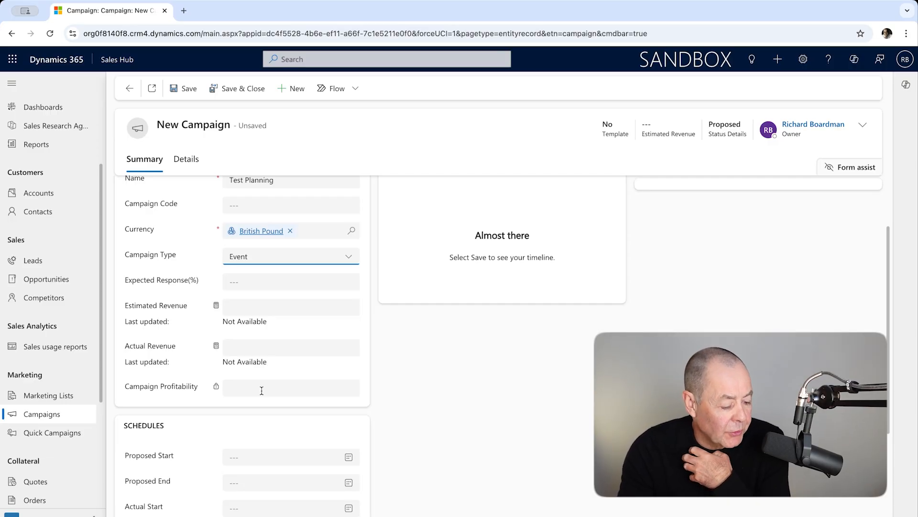
scroll(261, 390, down, 2)
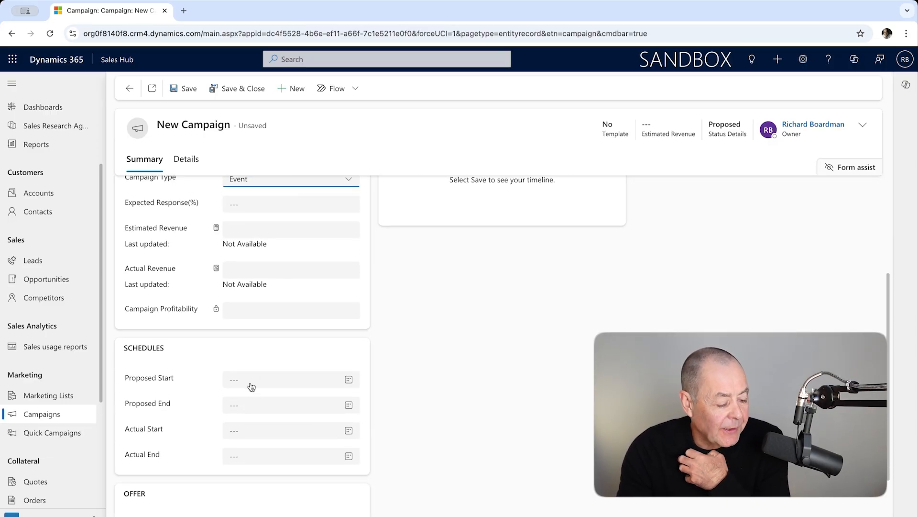
scroll(199, 397, down, 2)
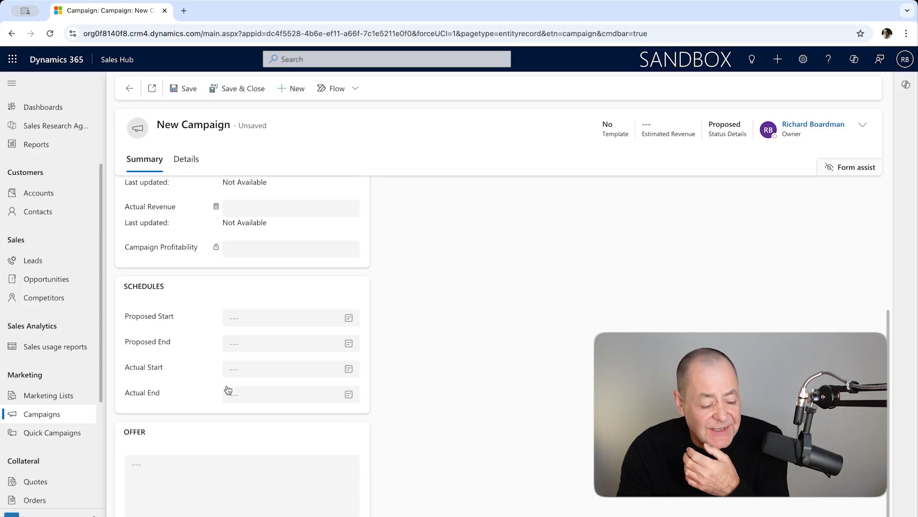
scroll(228, 390, down, 1)
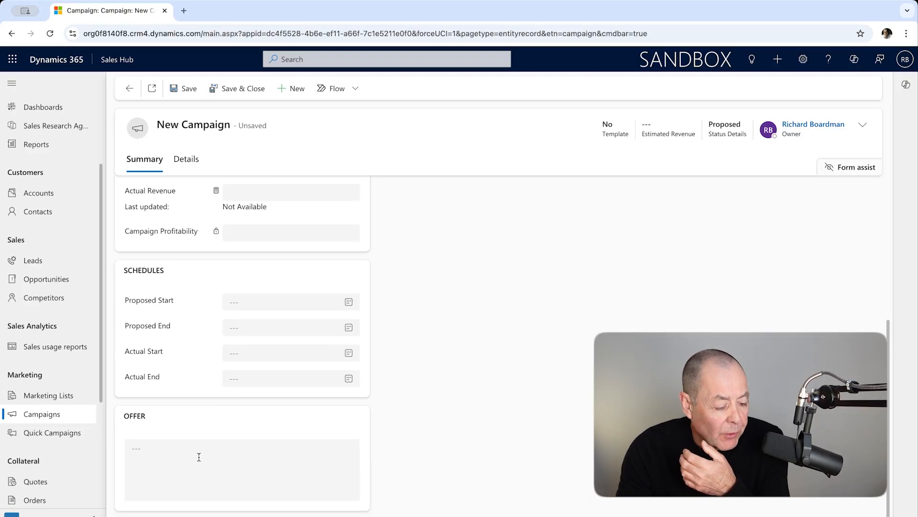
scroll(199, 454, up, 5)
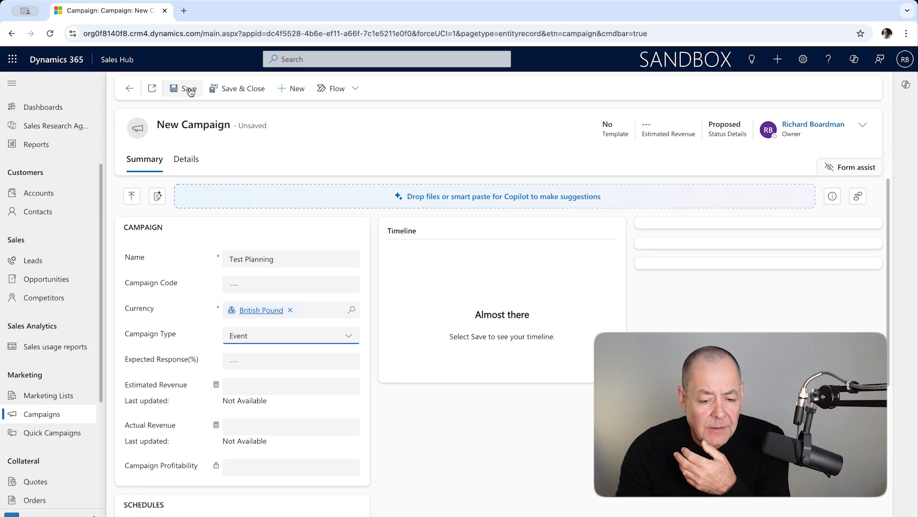
click(190, 92)
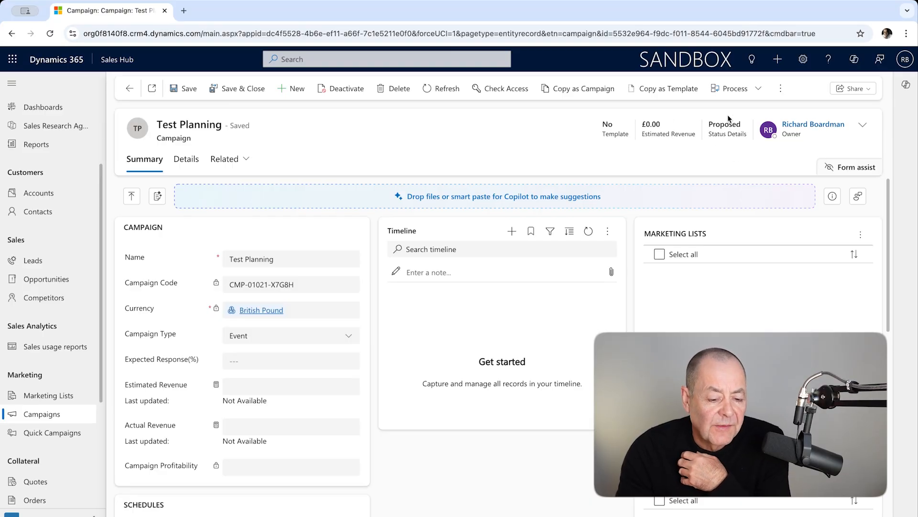
Examine the campaign's header details and the available choices for its Status Details
click(863, 127)
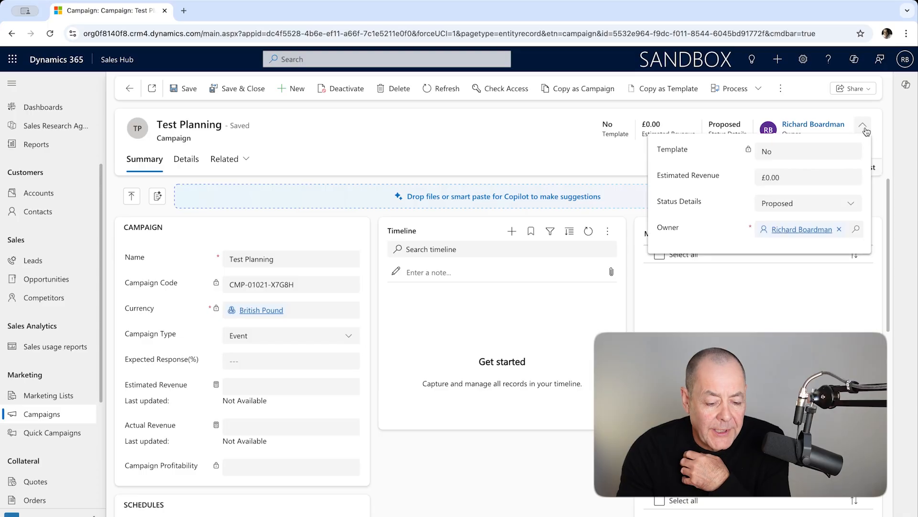
click(856, 208)
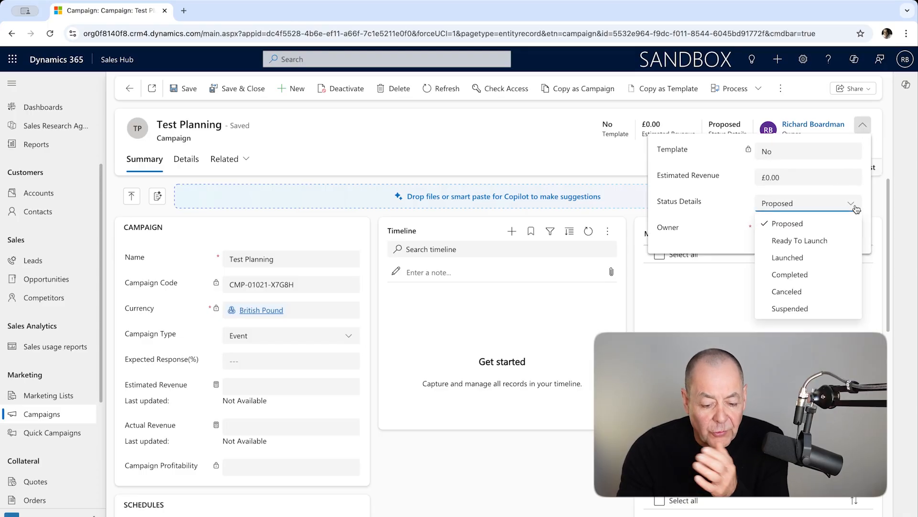
click(713, 185)
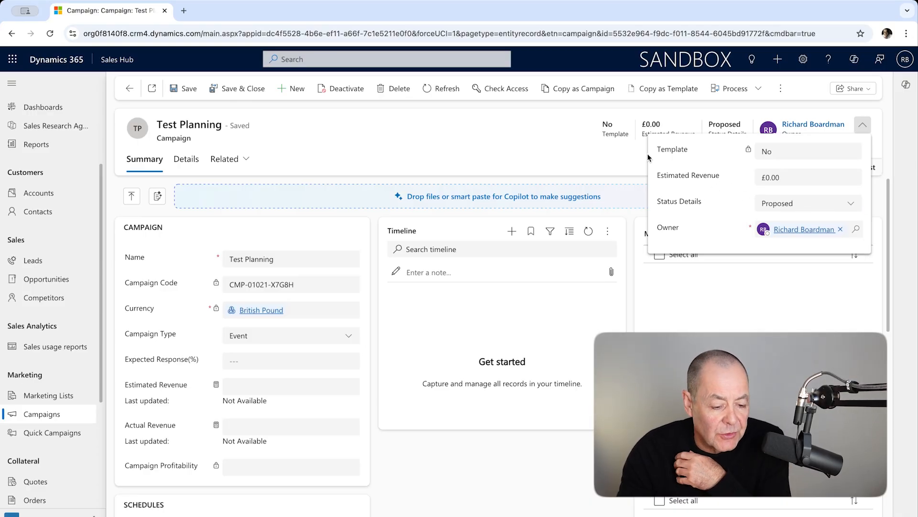
click(515, 139)
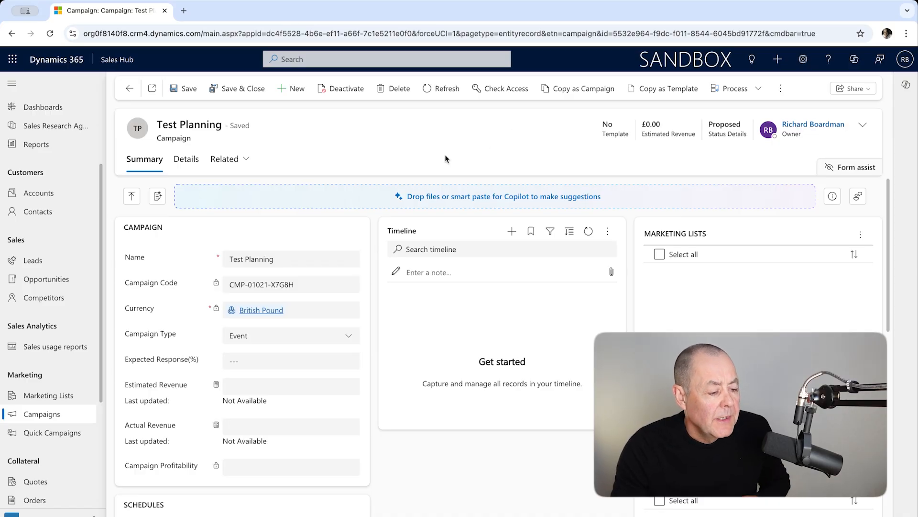
Set the Allocated Budget in the campaign's financial details to £2,000.00
click(190, 162)
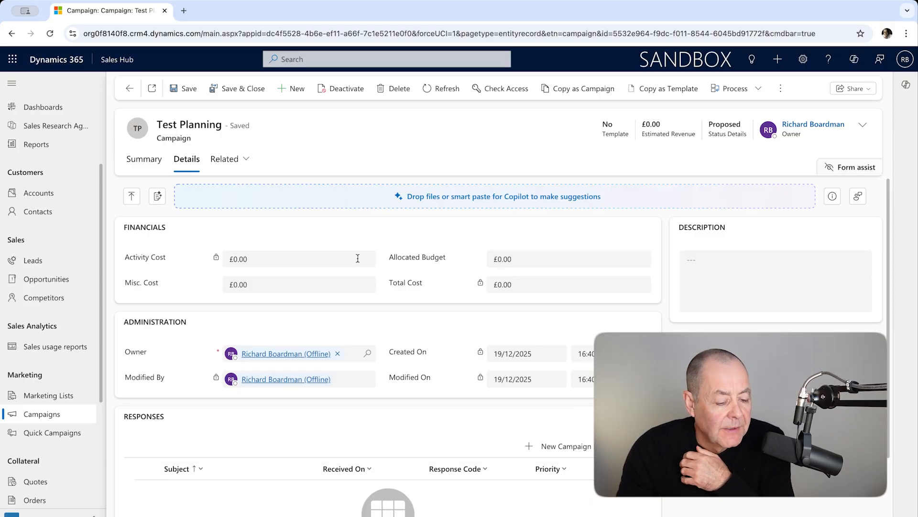
click(503, 260)
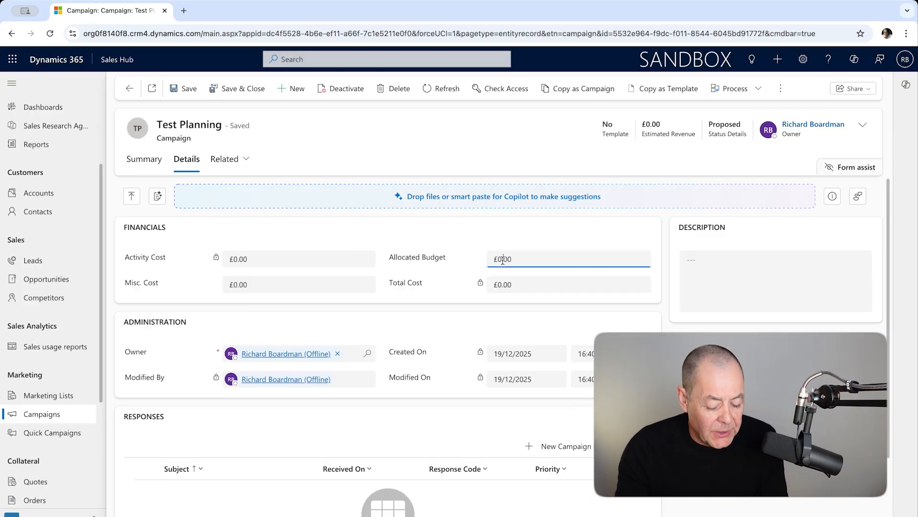
text(2000)
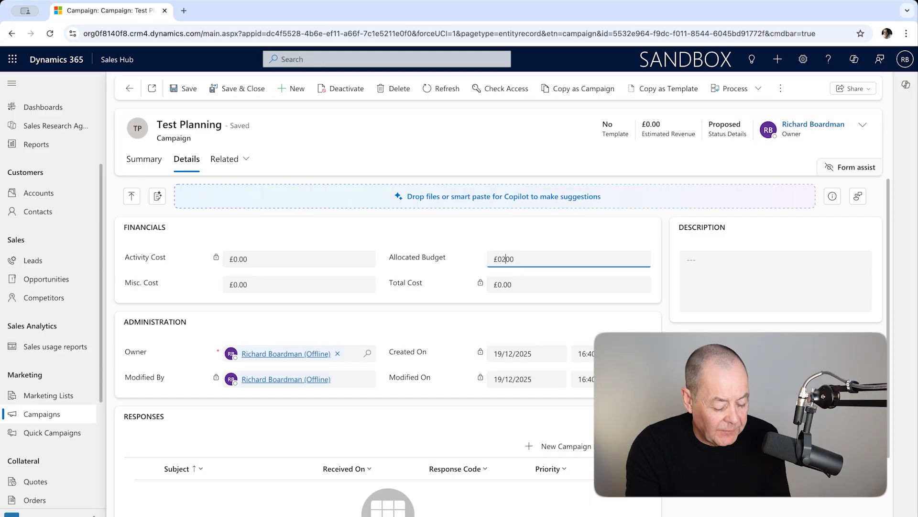
key(BackSpace)
key(BackSpace)
key(BackSpace)
key(BackSpace)
key(BackSpace)
key(BackSpace)
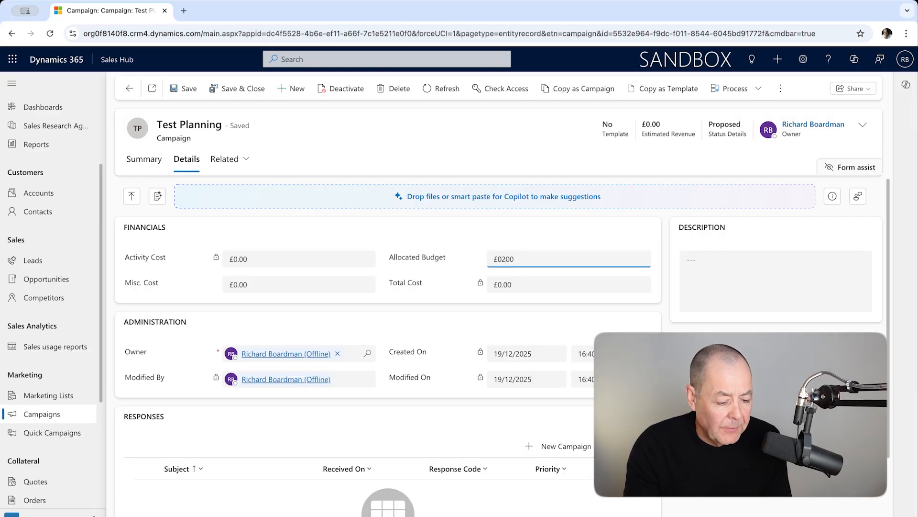
text(200)
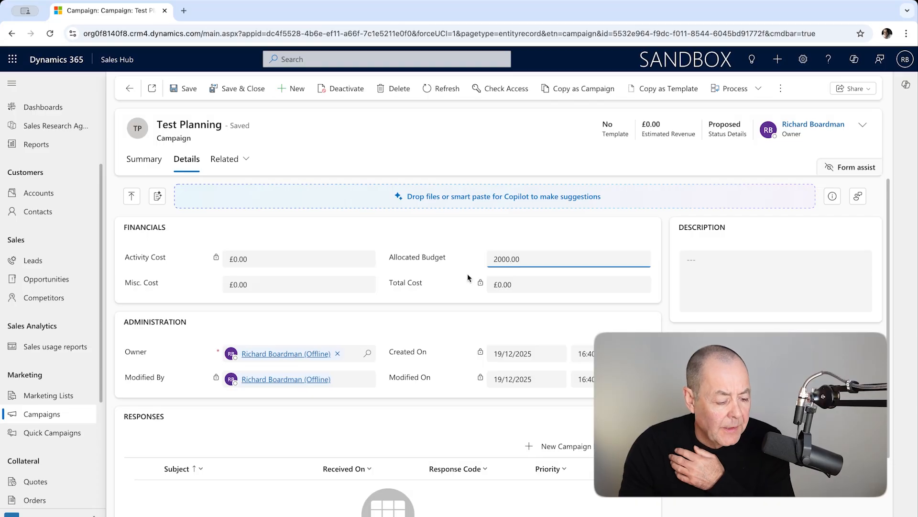
click(319, 319)
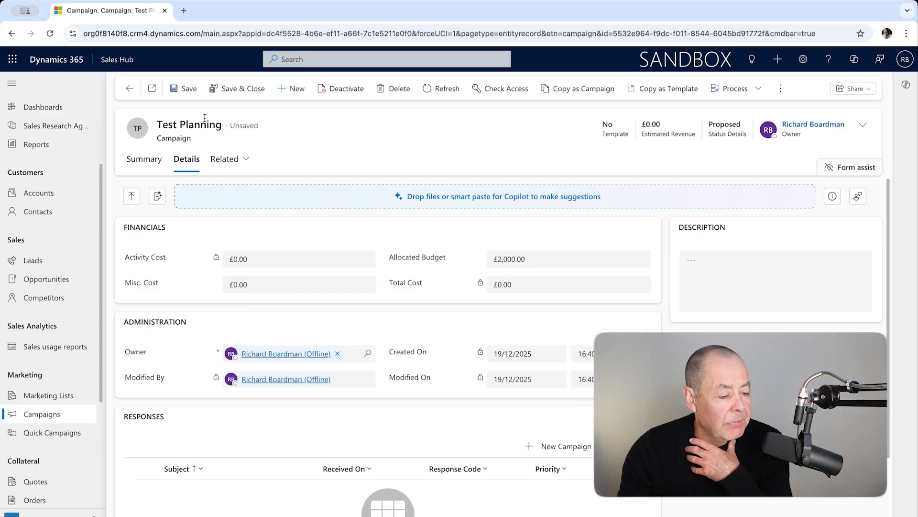
Show the campaign's related planning activities using the All Planning Activities Associated View
click(226, 159)
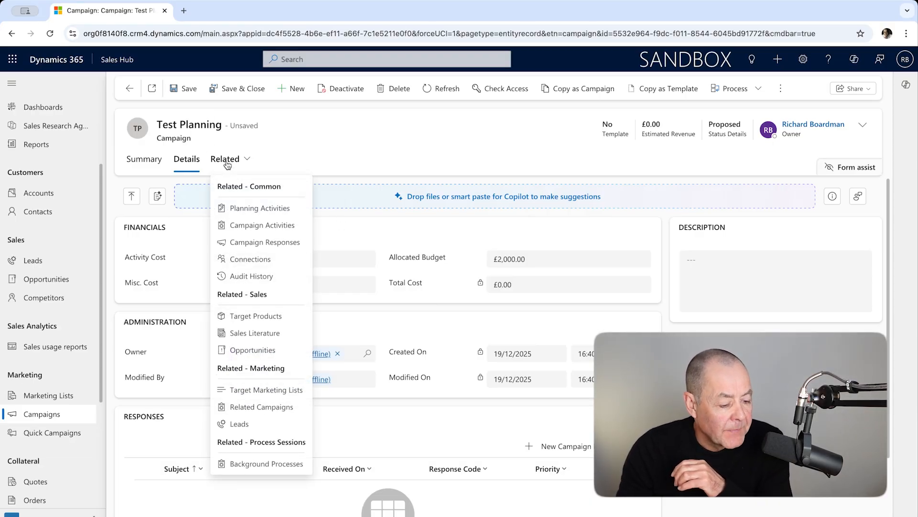
click(258, 210)
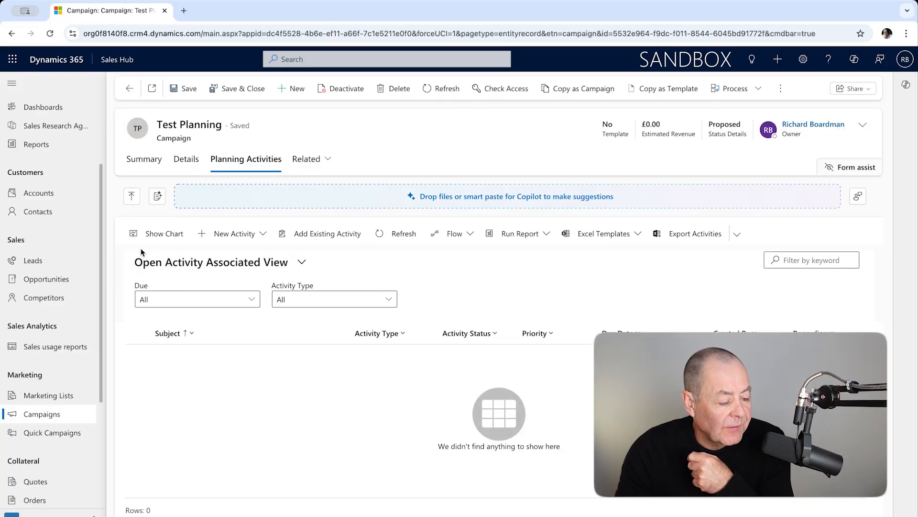
click(302, 262)
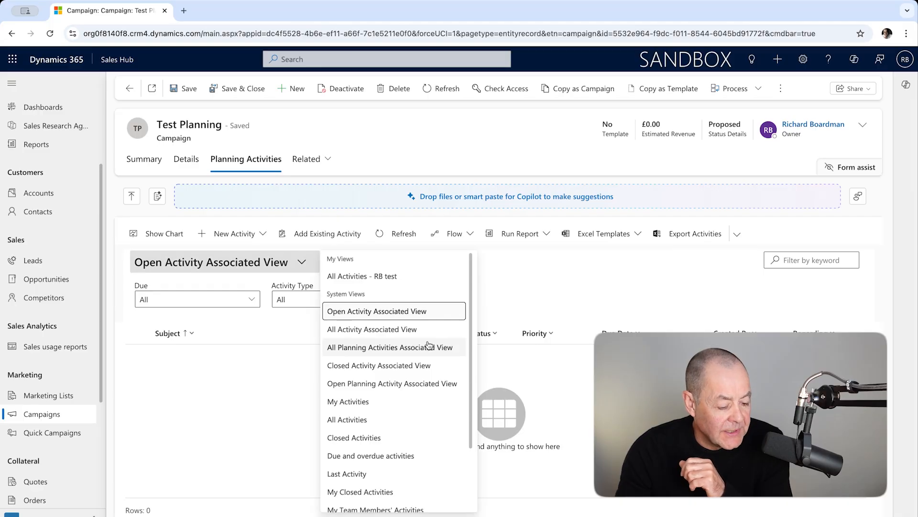
click(416, 350)
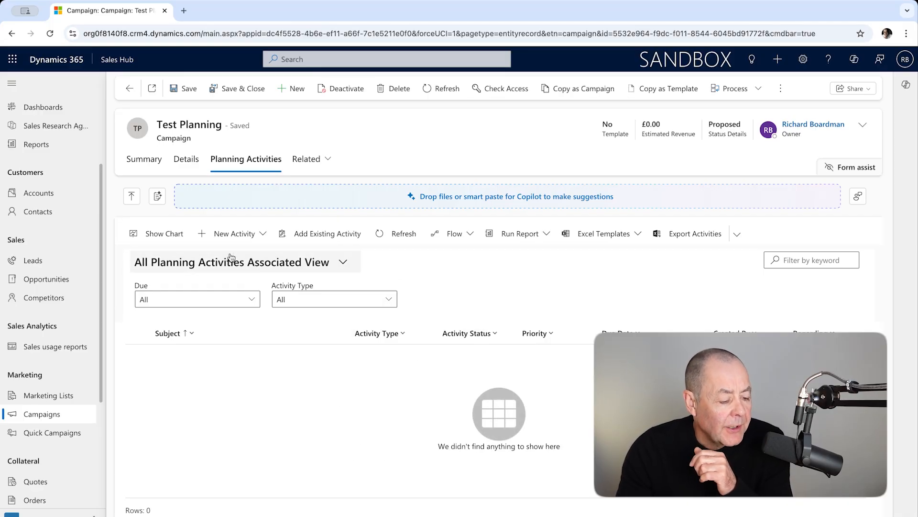
Create a planning task with the subject "Book Venue" for the campaign, then save and close it
click(253, 238)
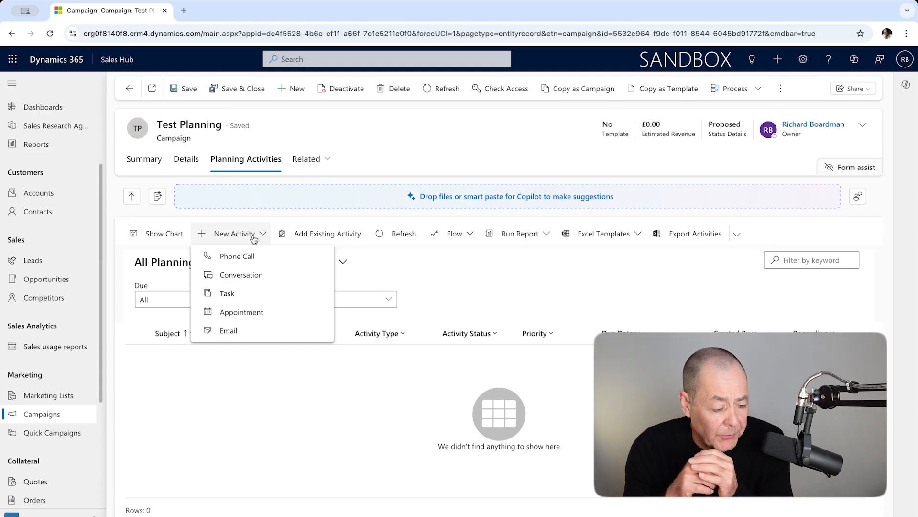
click(266, 299)
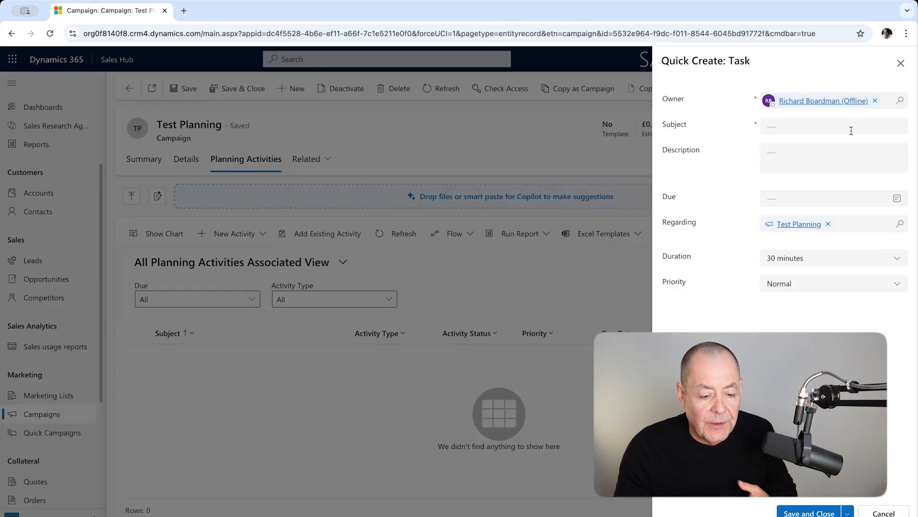
click(805, 128)
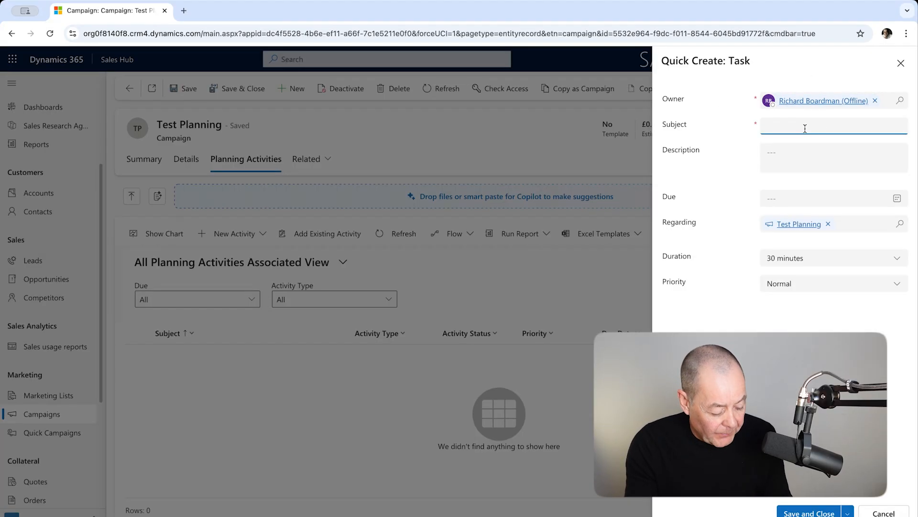
text(Book)
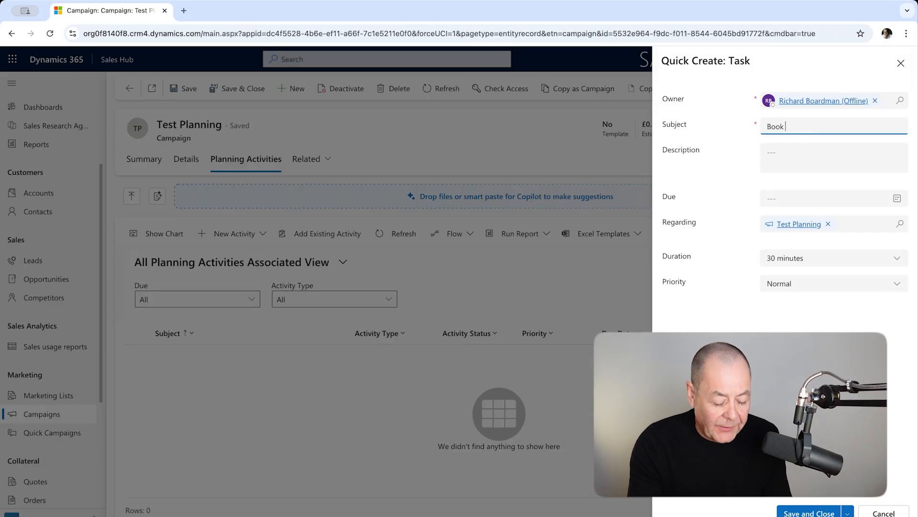
text( Venue)
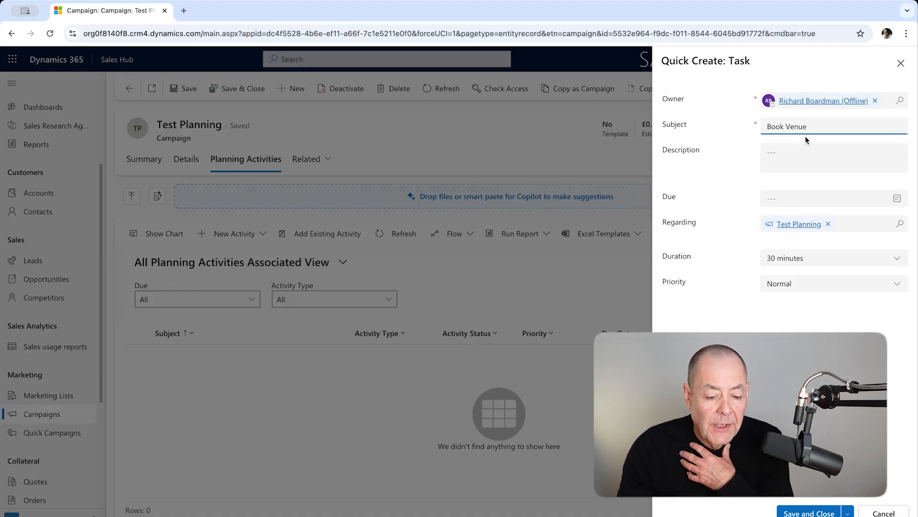
click(816, 513)
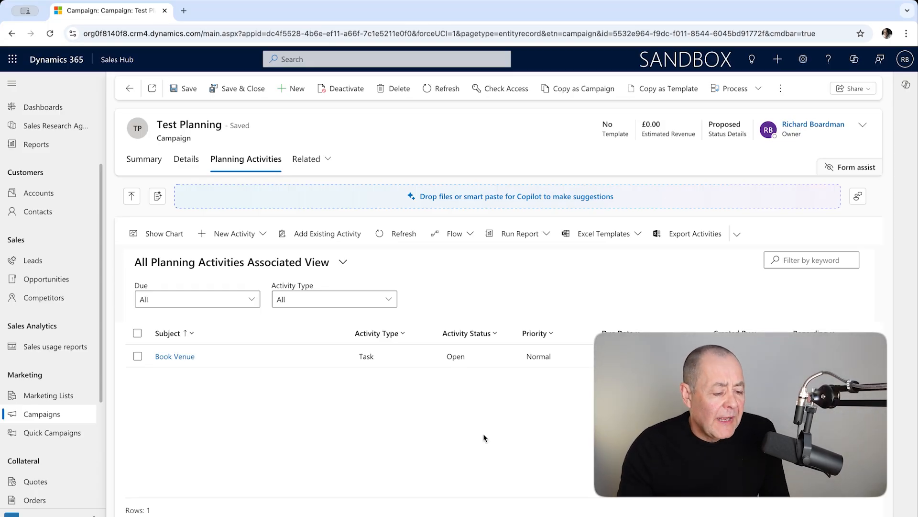
Add the existing products Widget 1 and Widget 2 to the campaign's related target products
click(305, 164)
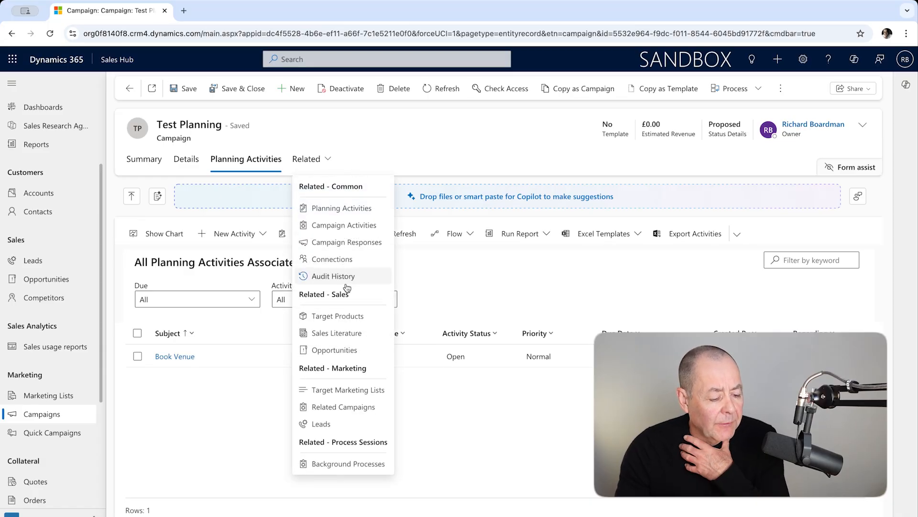
click(360, 320)
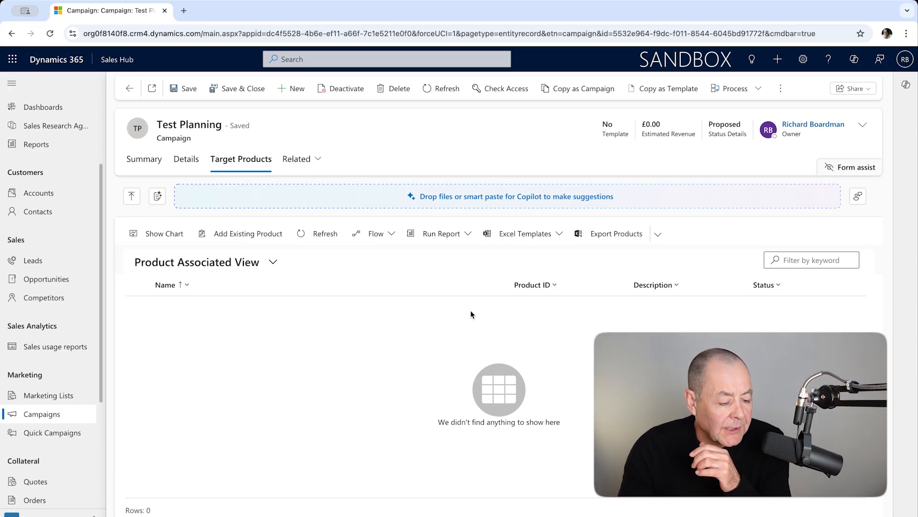
click(237, 236)
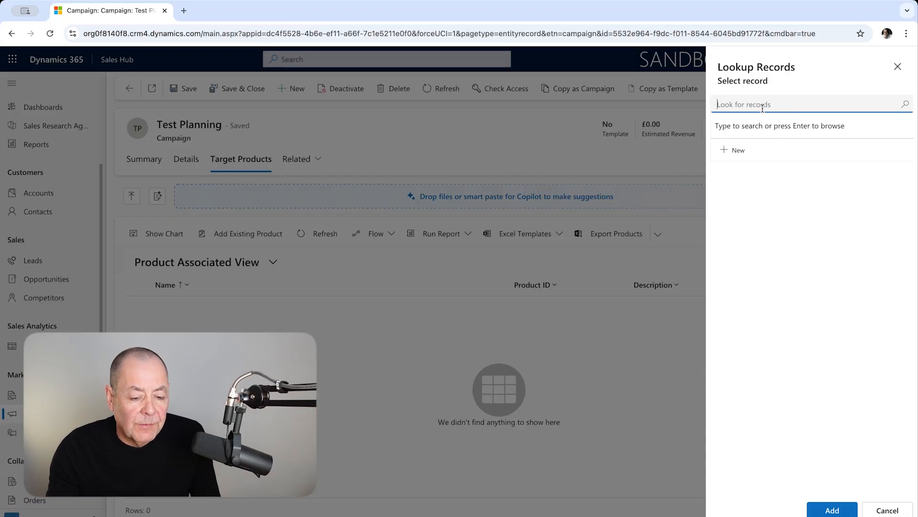
click(906, 104)
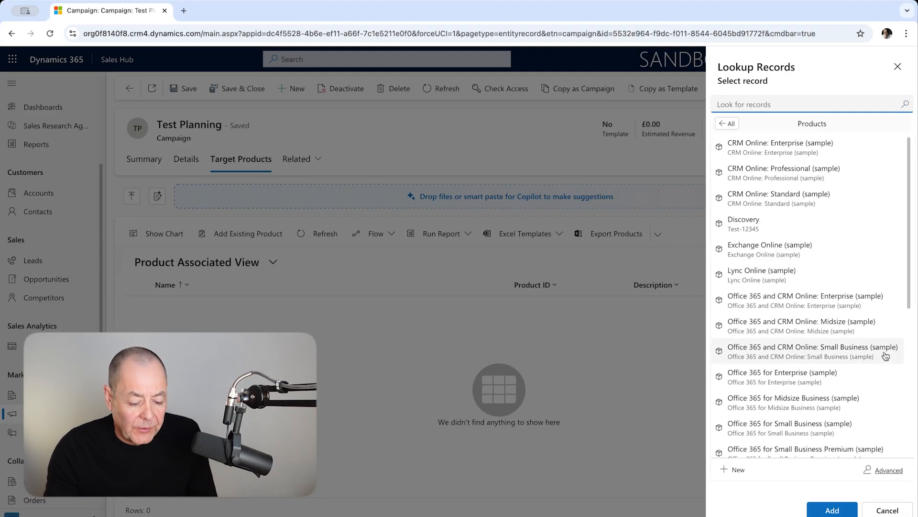
scroll(883, 350, down, 4)
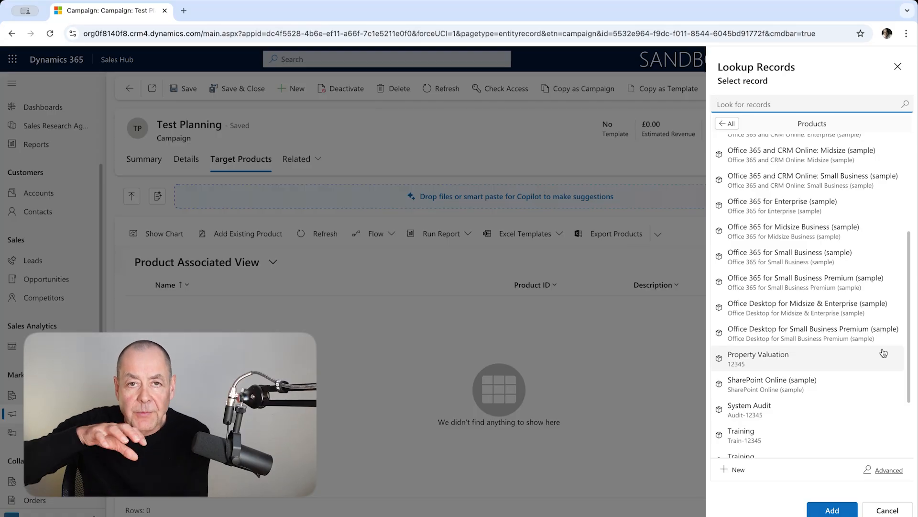
scroll(816, 398, down, 2)
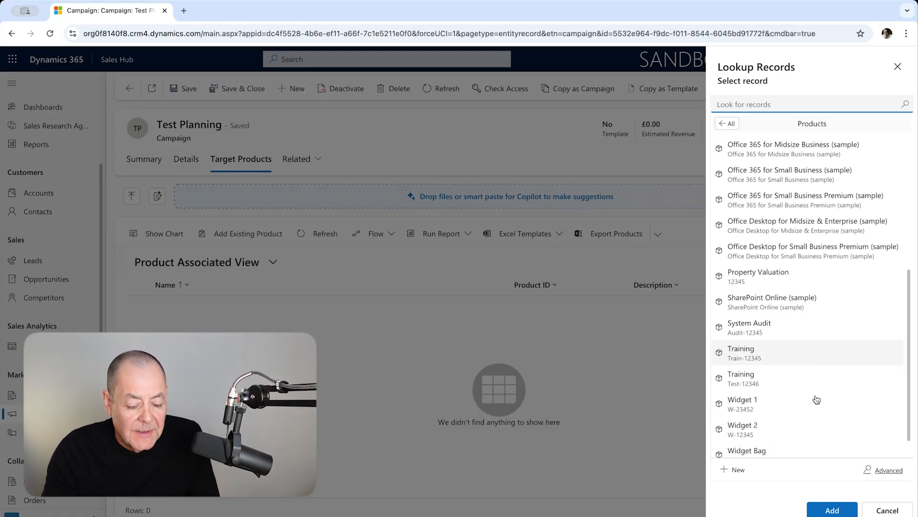
click(785, 397)
click(784, 408)
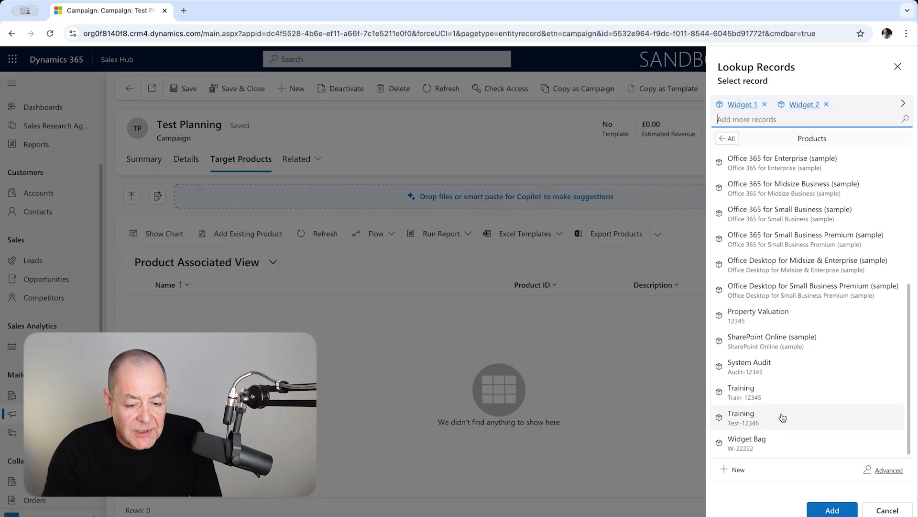
click(837, 511)
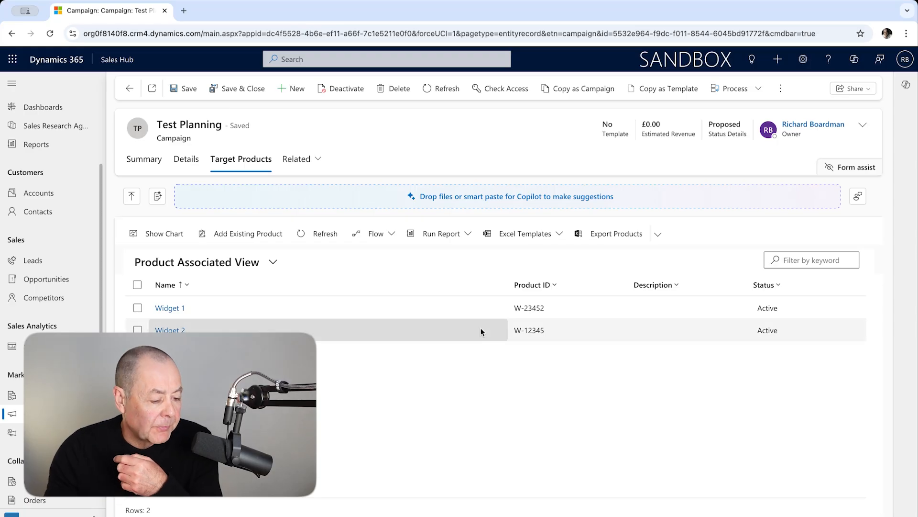
Add the existing sales literature "Industry White Paper" to the campaign, then return to the campaign's summary
click(294, 160)
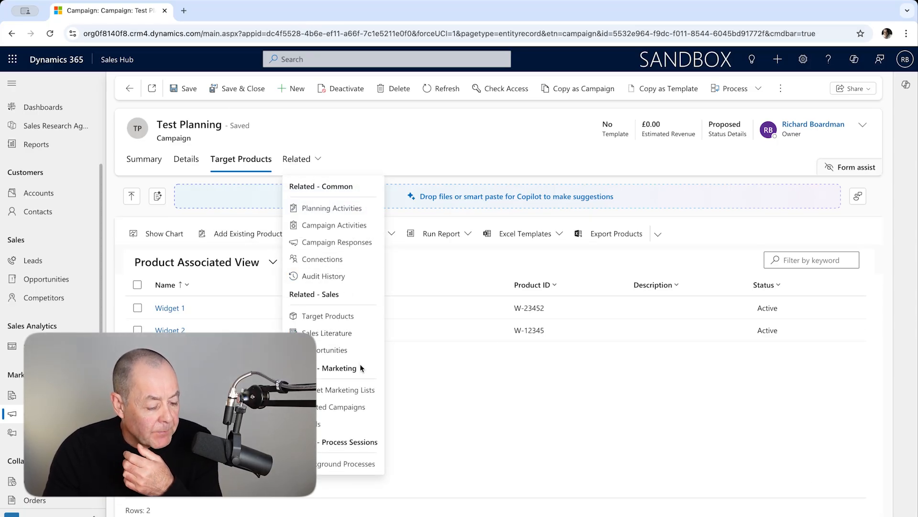
click(327, 338)
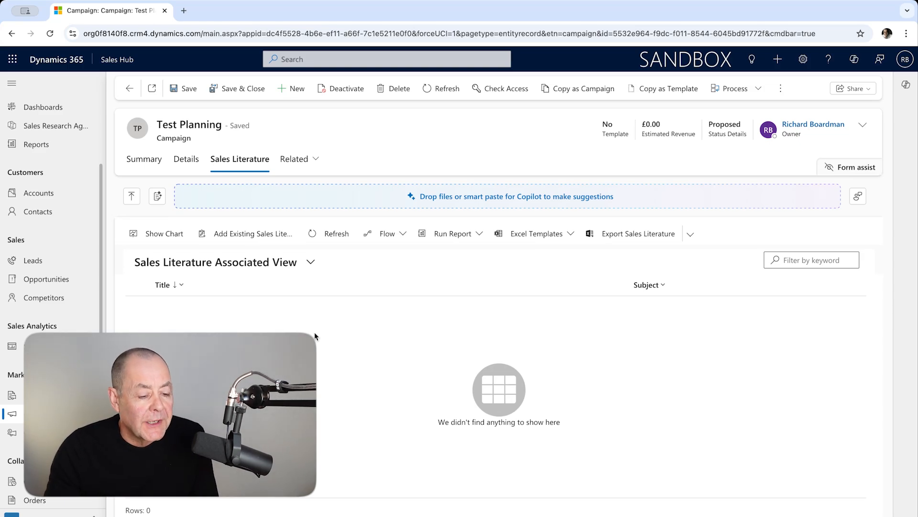
click(262, 235)
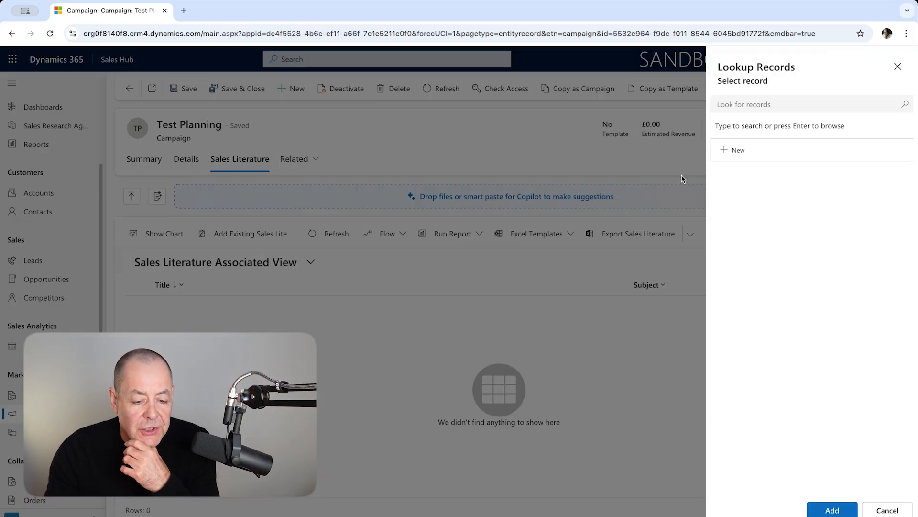
click(906, 107)
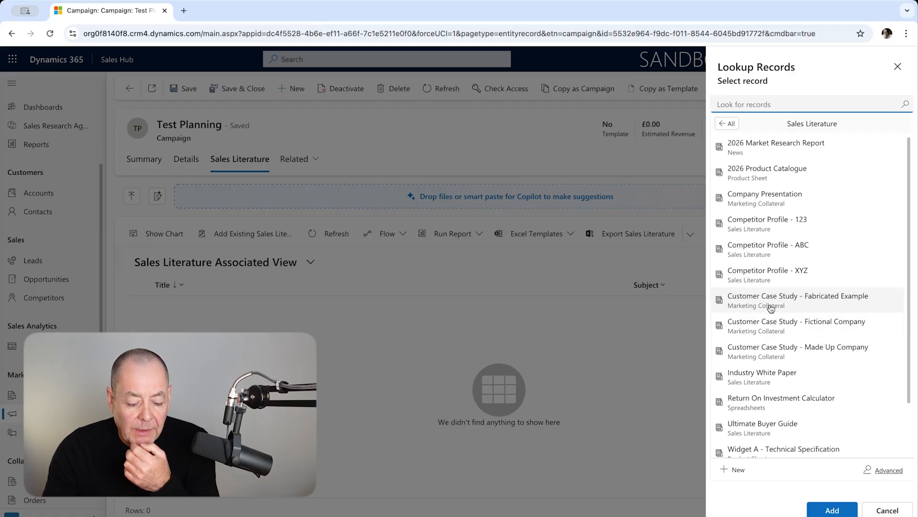
click(783, 381)
click(832, 509)
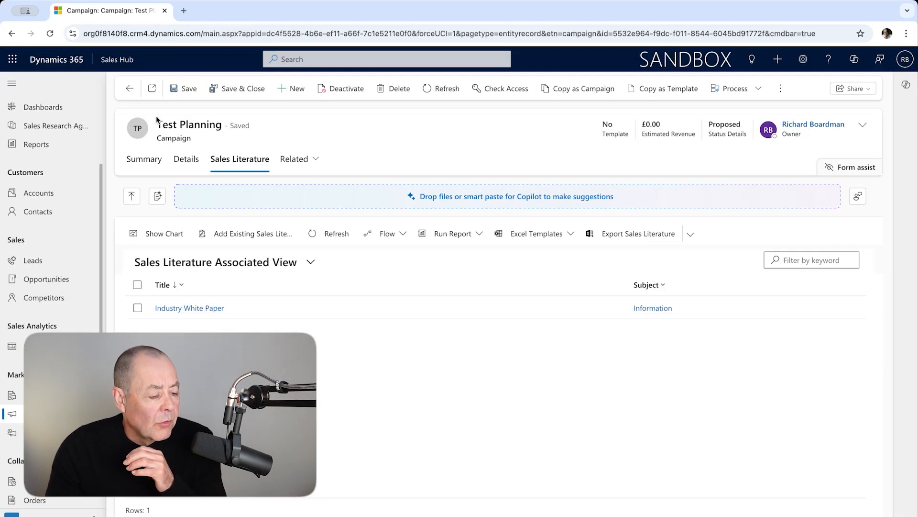
click(157, 166)
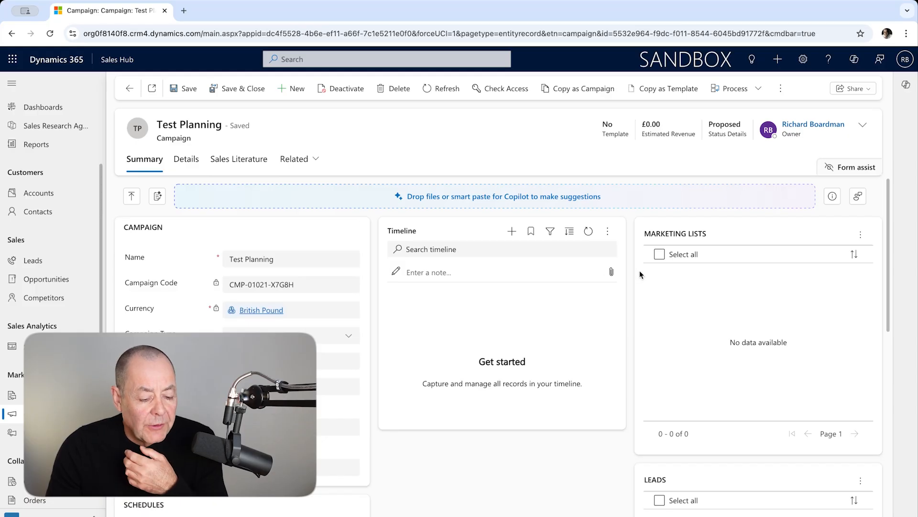